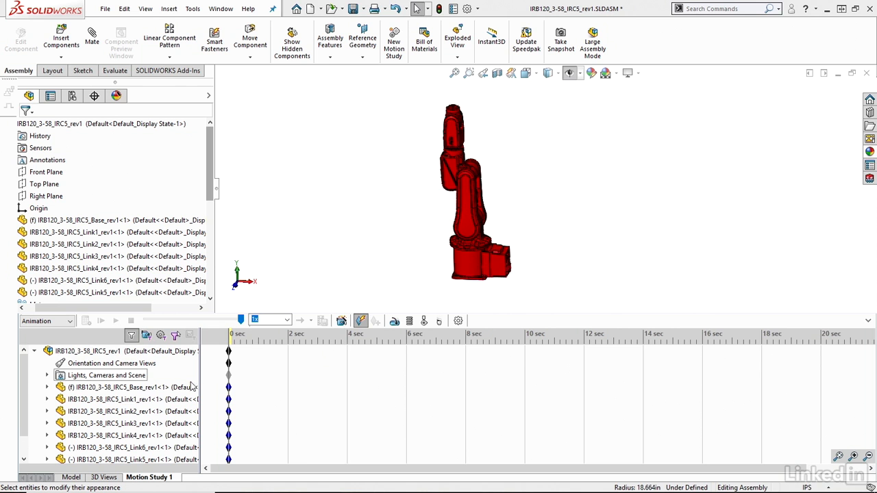
Step: Expand the Mates folder in the motion study tree and bring the angle mates into view
left_click_drag(23, 370, 26, 392)
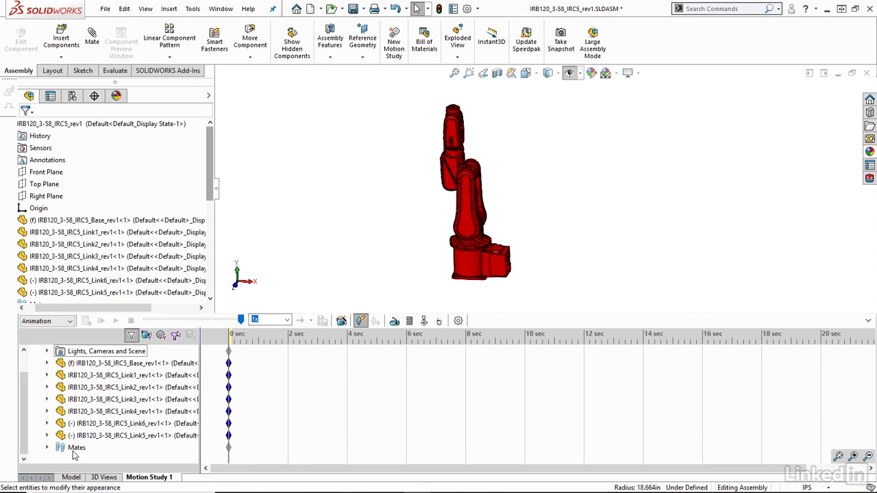
left_click(76, 448)
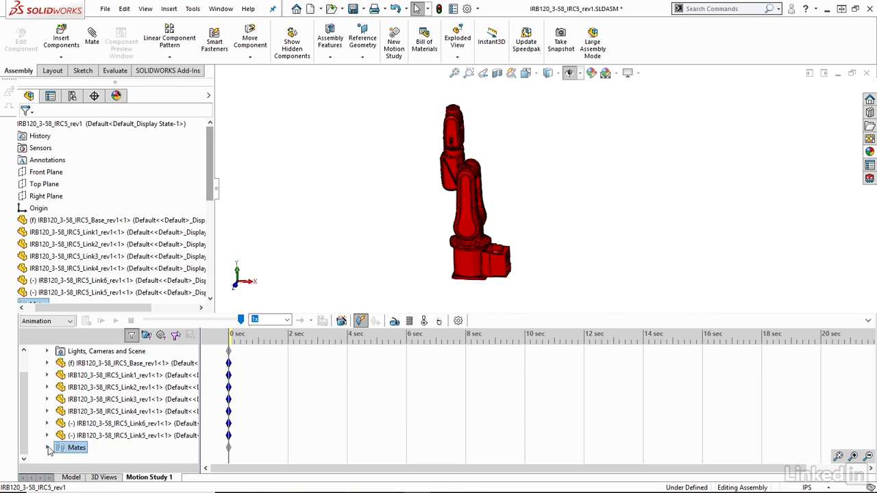
left_click(46, 449)
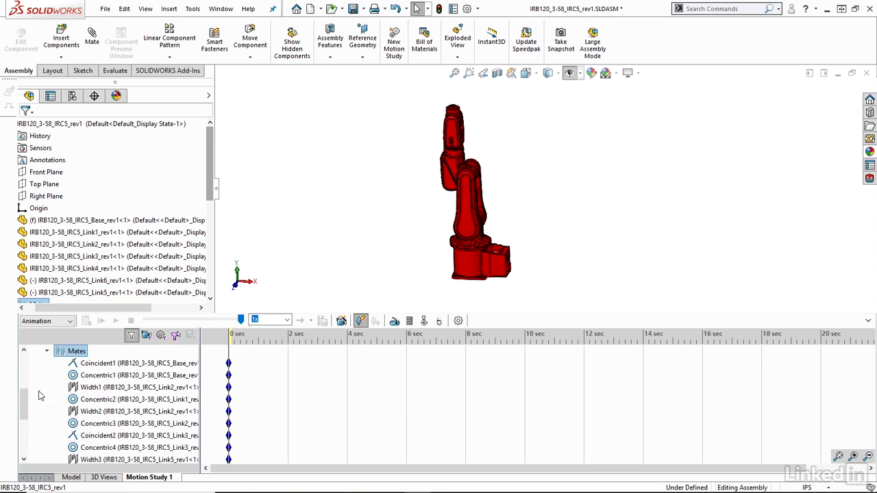
left_click_drag(26, 402, 23, 438)
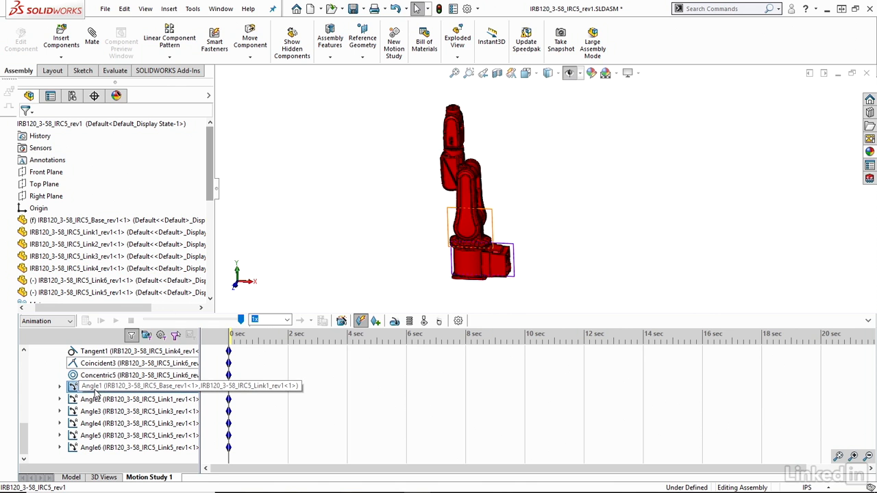
Step: Examine which robot links the Angle1, Angle2 and Angle3 mates control
left_click(96, 392)
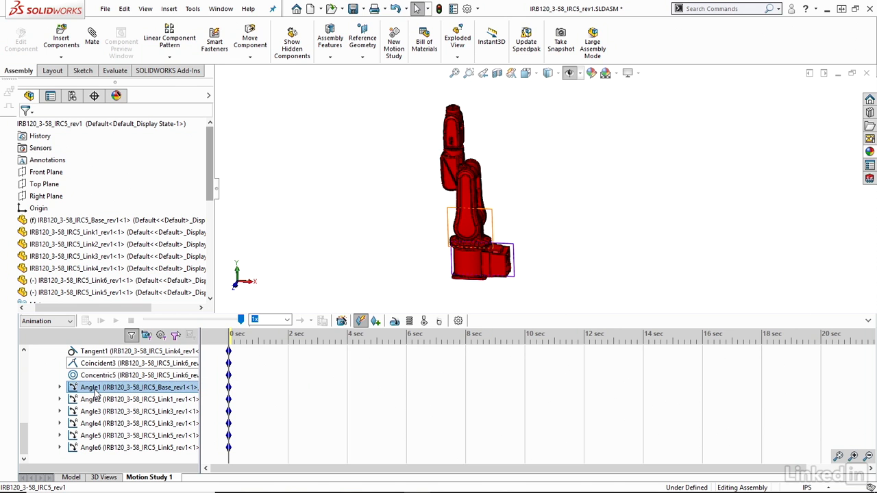
left_click(95, 402)
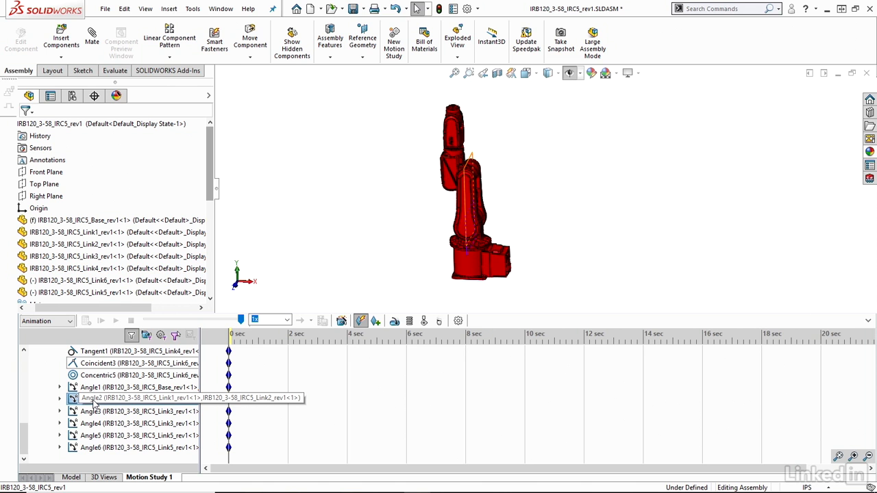
left_click(96, 411)
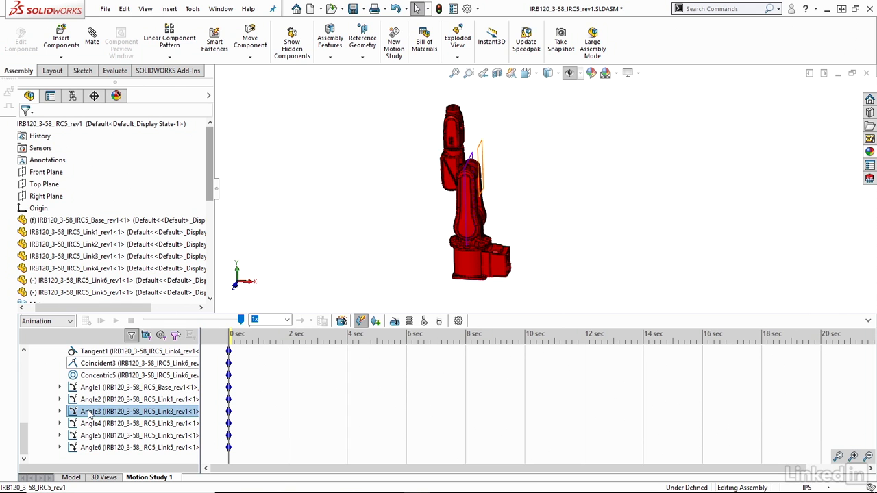
left_click(102, 392)
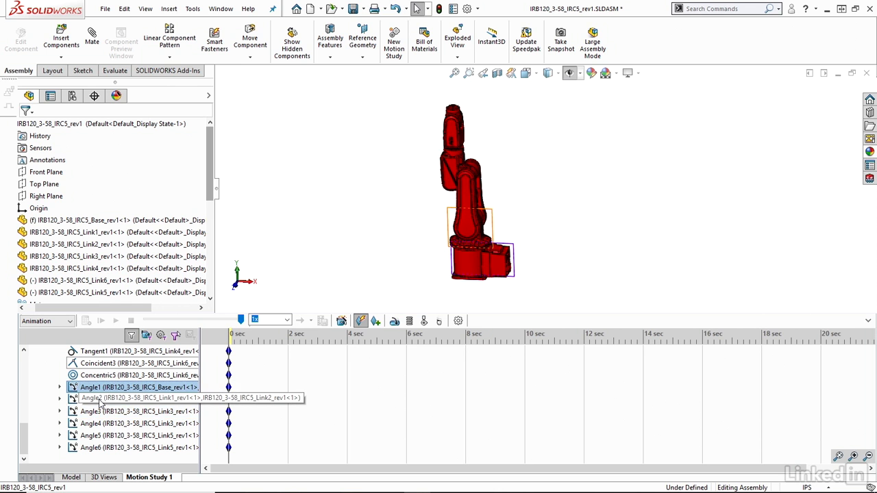
left_click(100, 401)
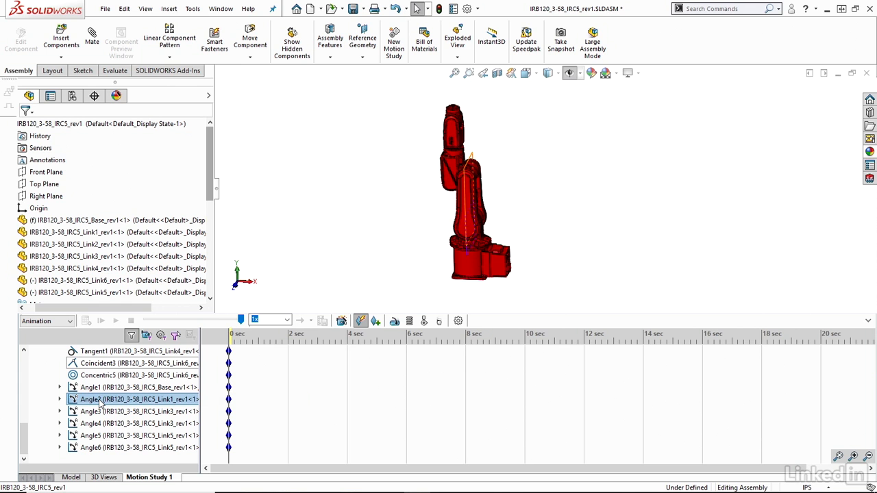
left_click(463, 234)
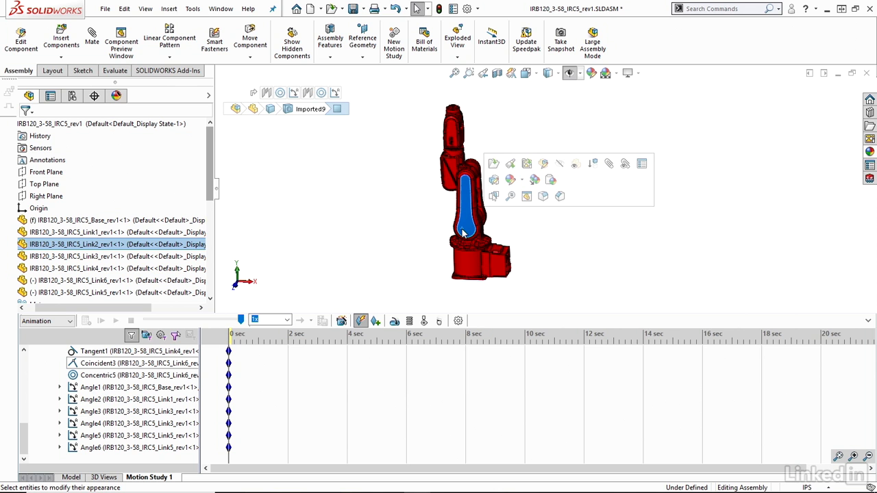
Step: Set the Angle2 mate to 45 degrees at the 2-second mark of the motion study
left_click(132, 401)
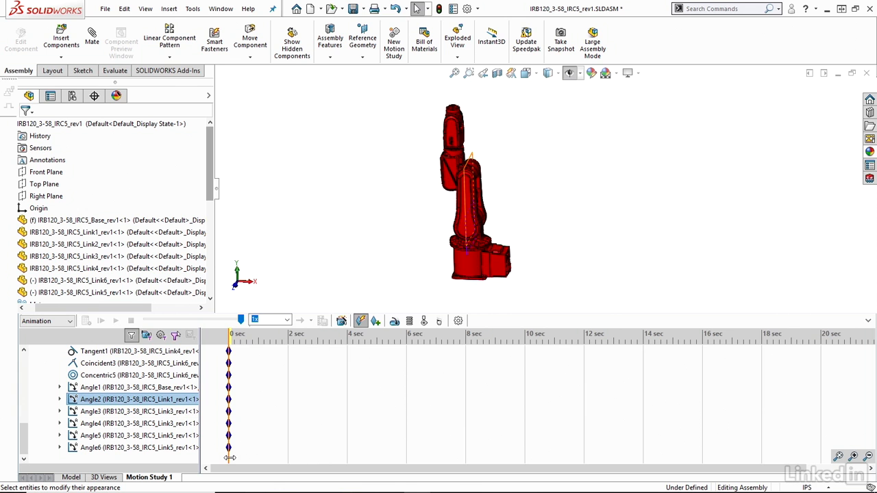
left_click_drag(230, 458, 289, 449)
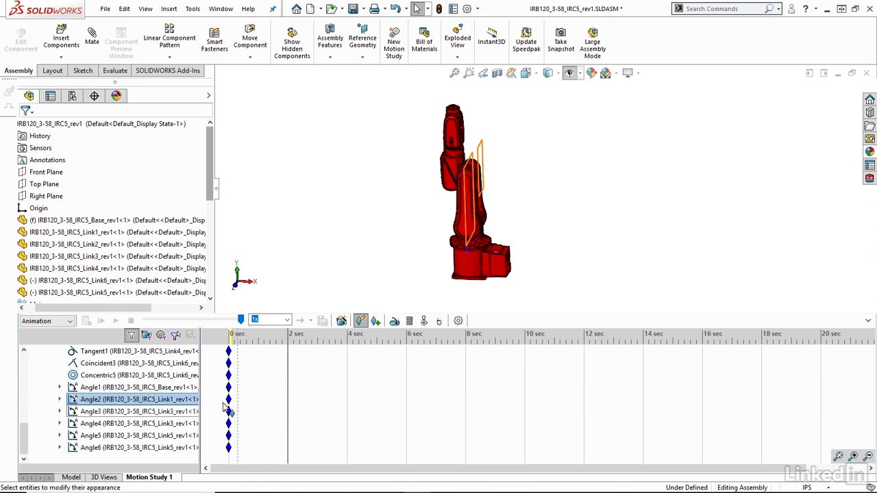
right_click(161, 403)
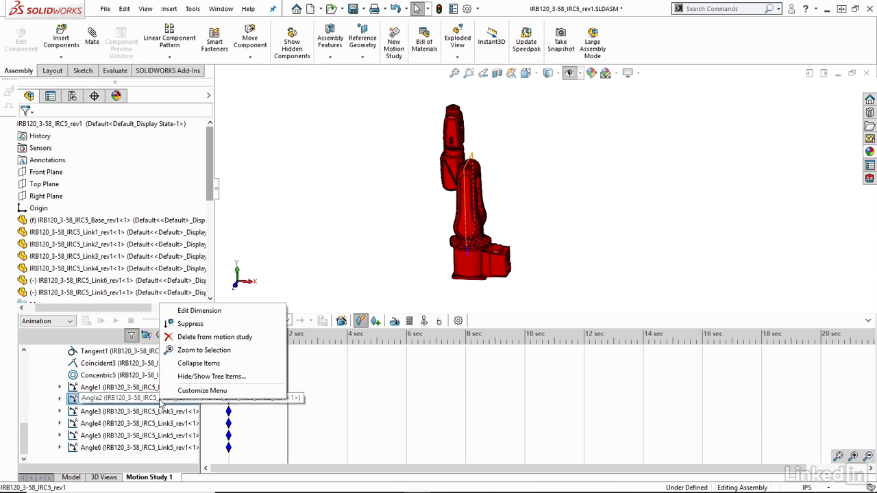
left_click(214, 313)
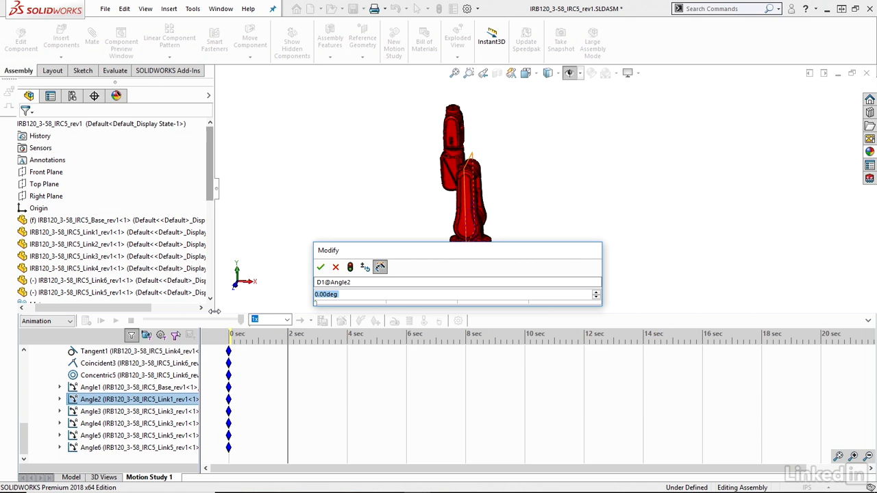
type("45")
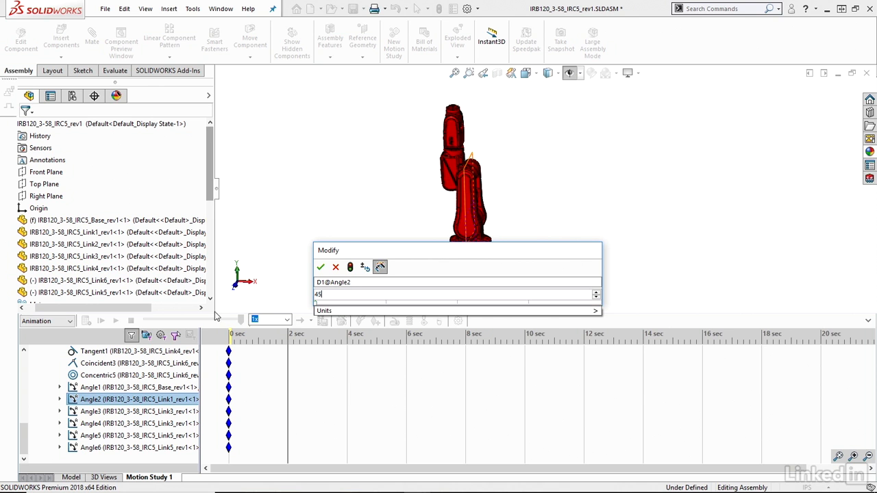
left_click(321, 266)
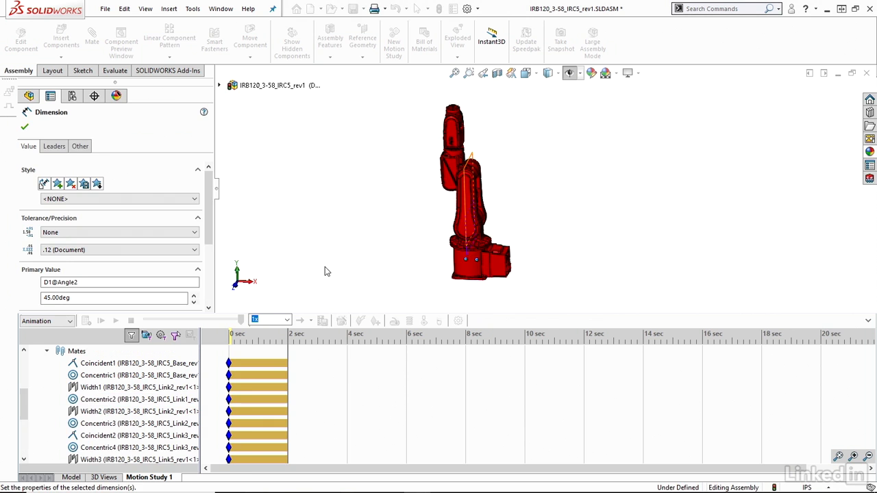
Step: Calculate the motion study and check the Angle2 keys at 0 and 2 seconds
scroll(125, 396, "down", 4)
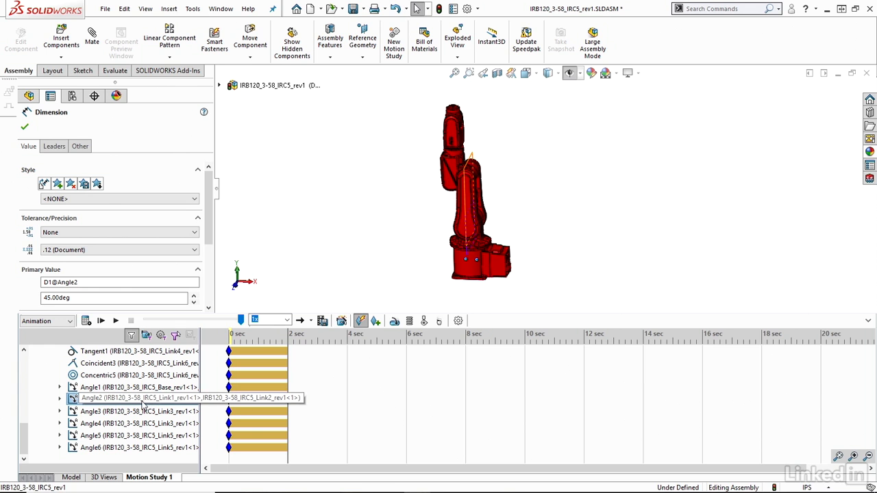
left_click(86, 321)
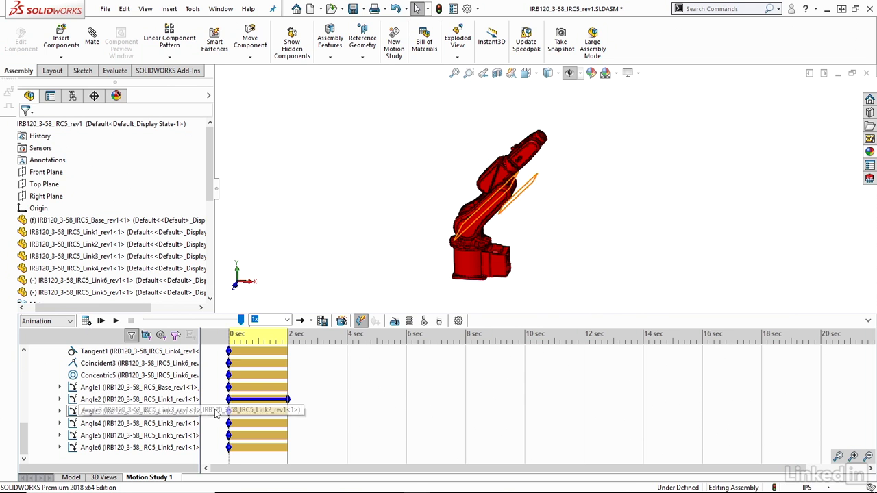
mouse_move(230, 406)
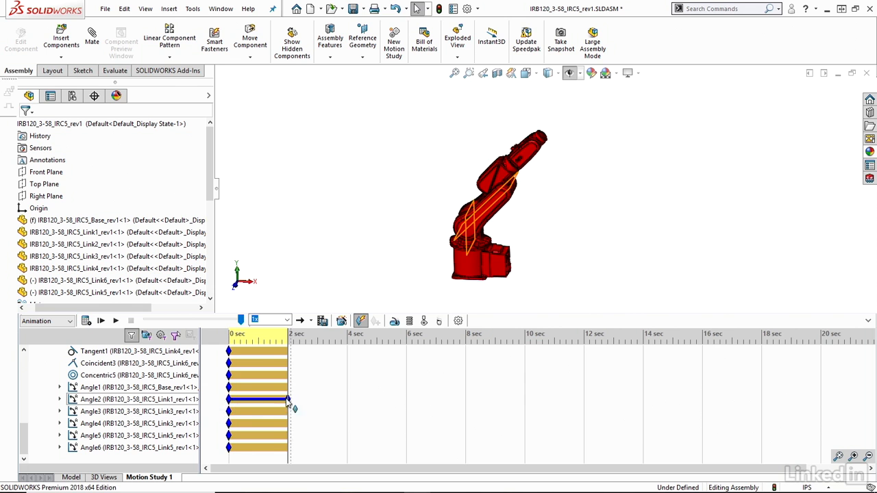
left_click(288, 403)
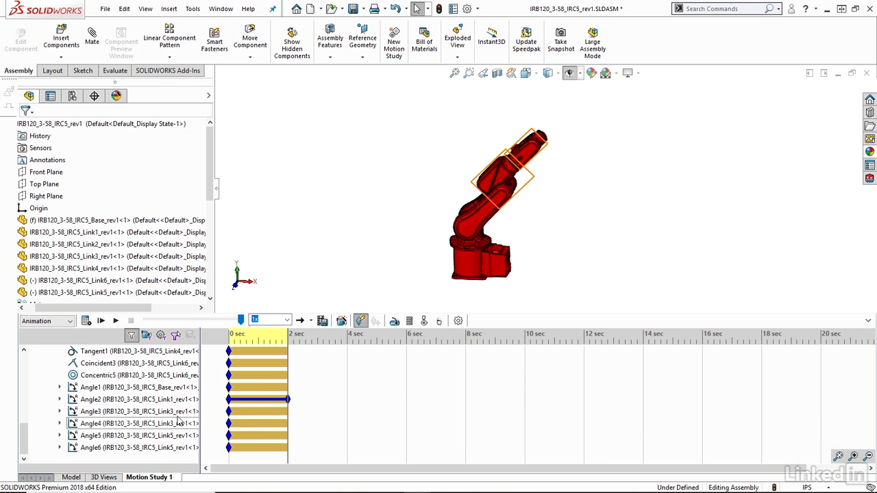
left_click(150, 413)
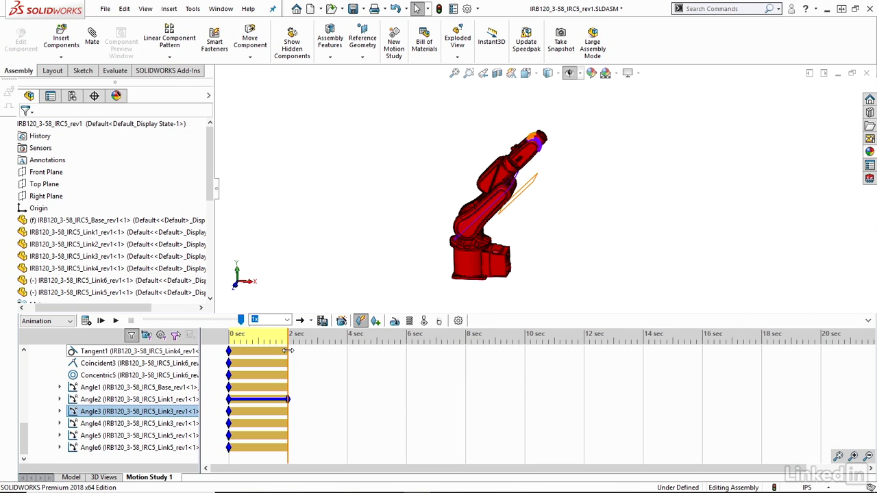
left_click_drag(287, 351, 346, 352)
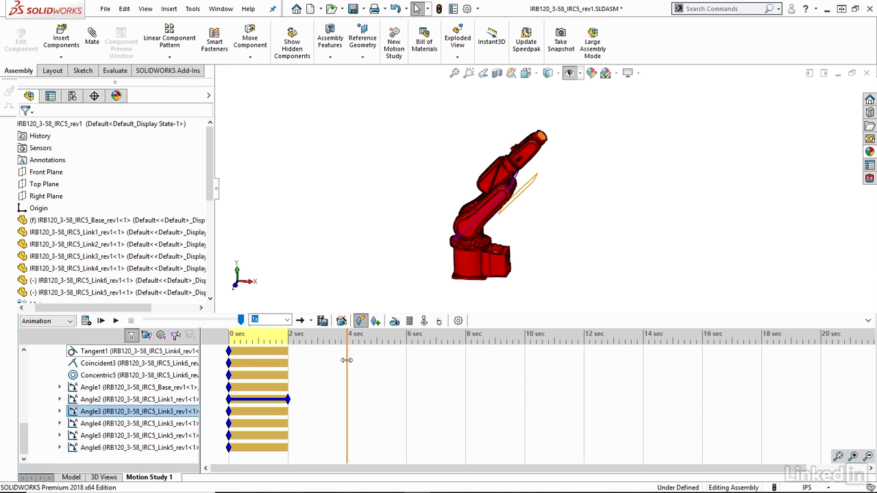
right_click(174, 413)
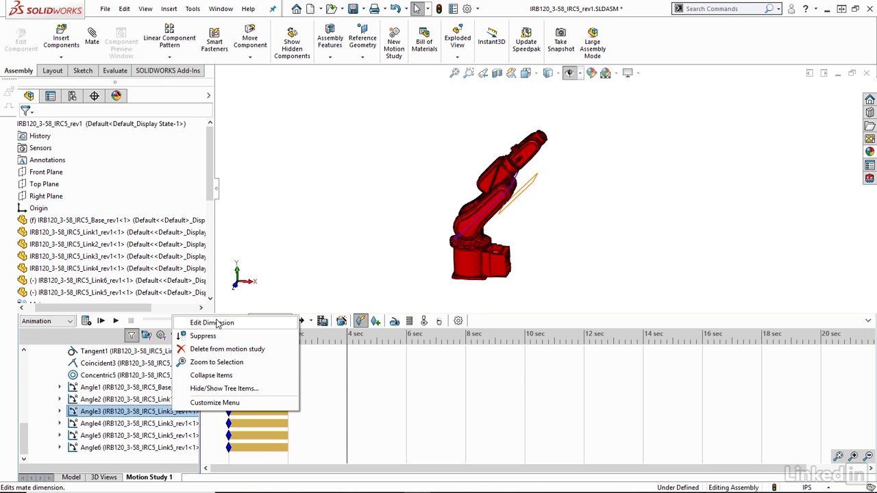
left_click(286, 288)
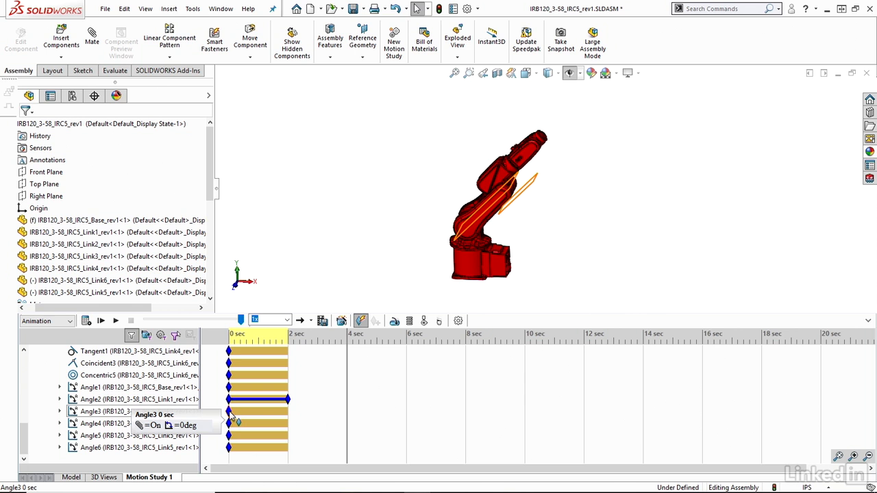
left_click(348, 417)
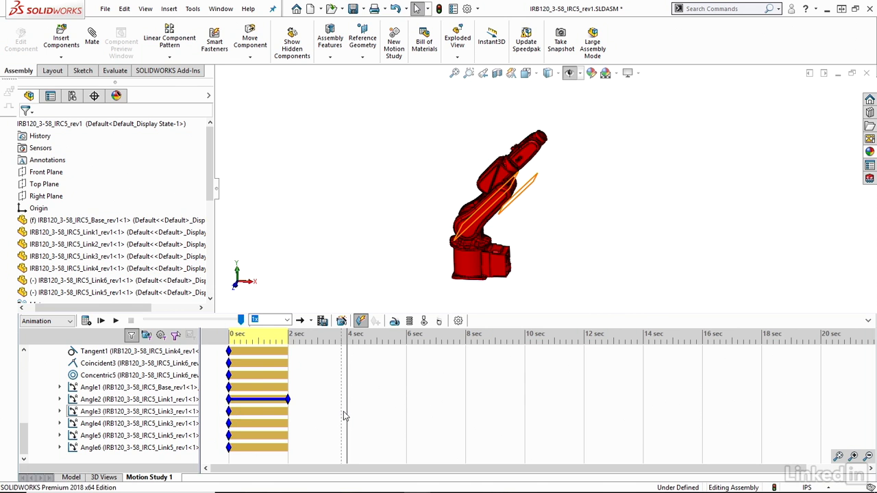
left_click(122, 403)
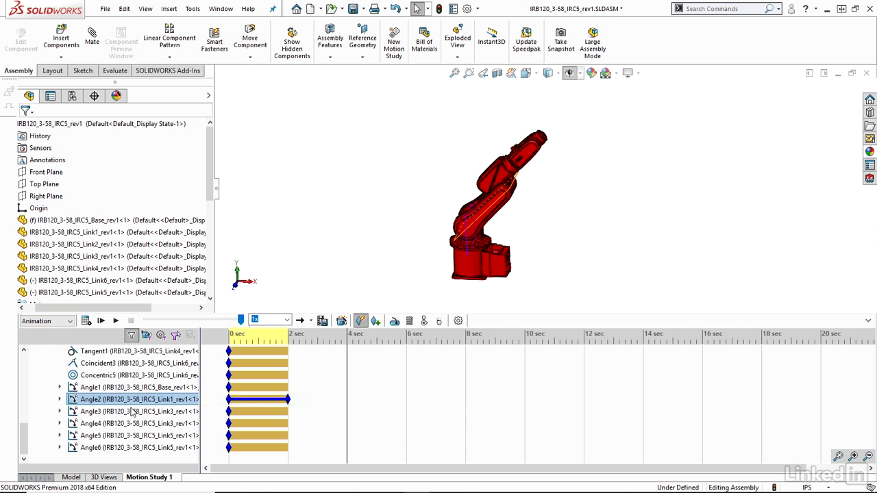
left_click(124, 412)
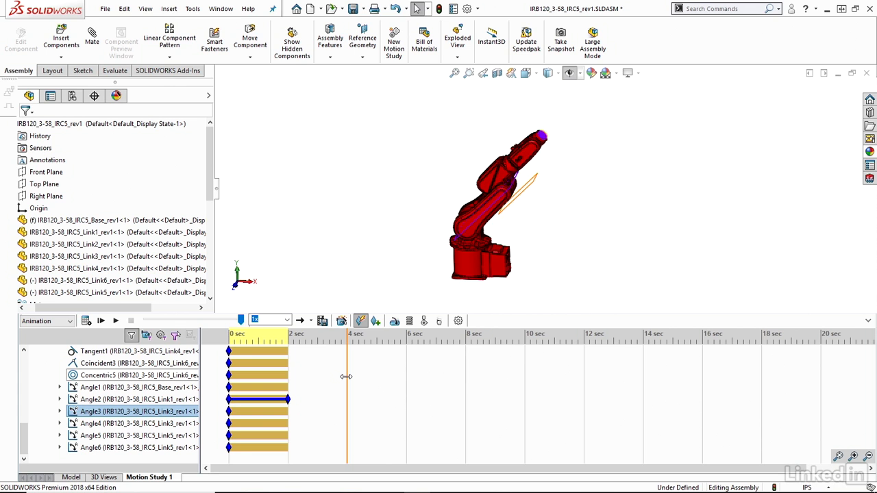
left_click_drag(346, 376, 289, 384)
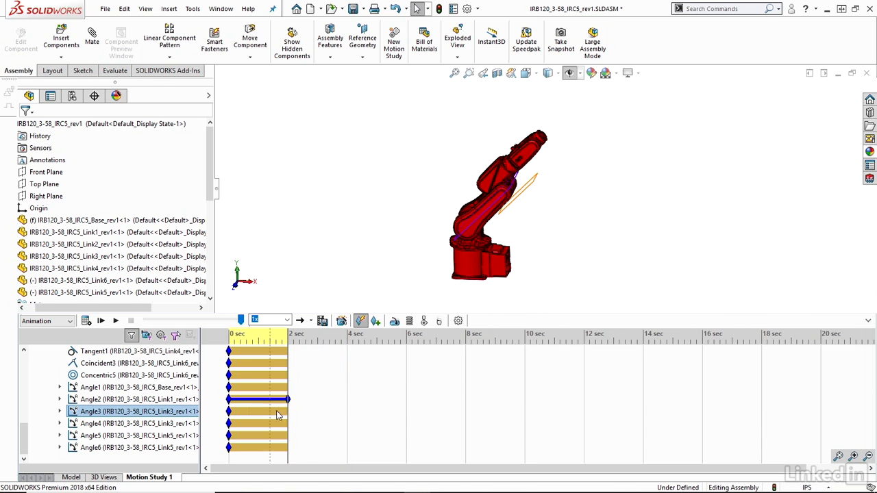
right_click(288, 417)
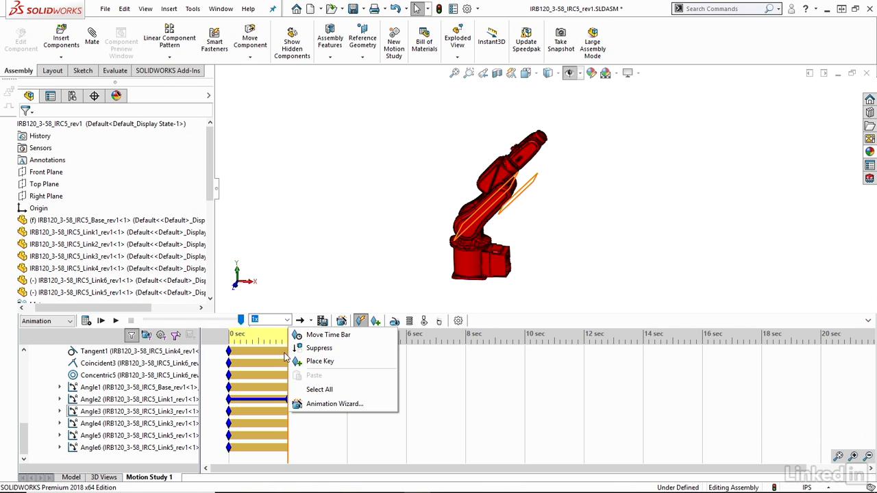
left_click(293, 297)
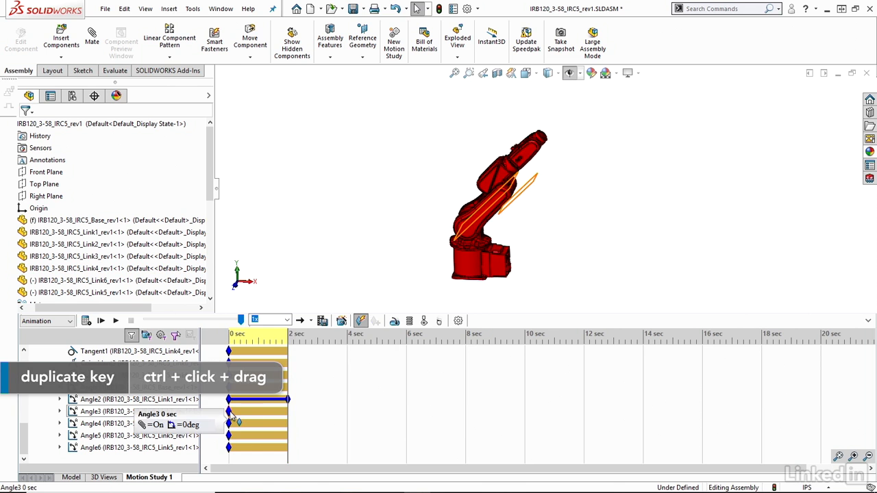
Step: Duplicate the 0-second key of the Angle3 mate at the 2-second mark
left_click_drag(230, 414, 256, 411, "ctrl")
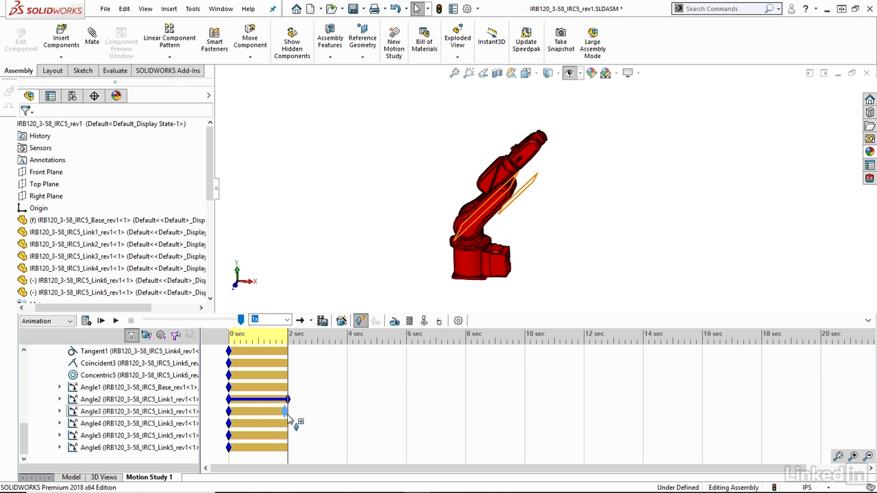
left_click_drag(291, 420, 290, 417, "ctrl")
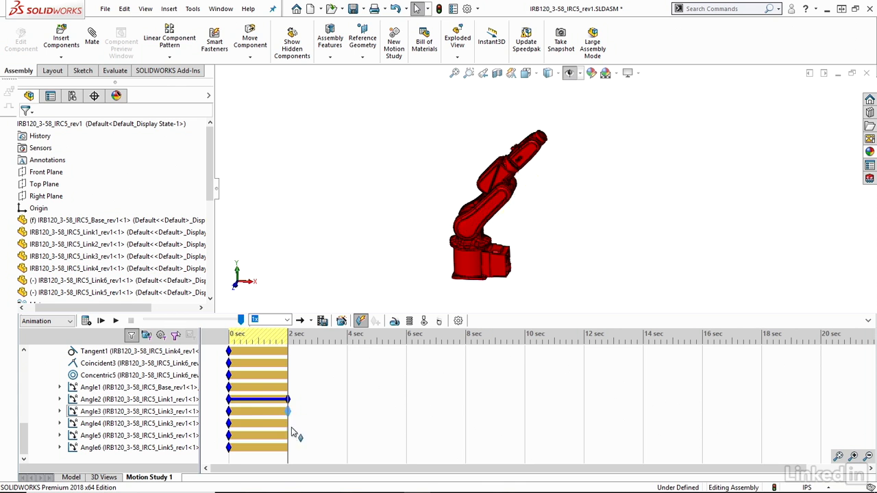
right_click(230, 412)
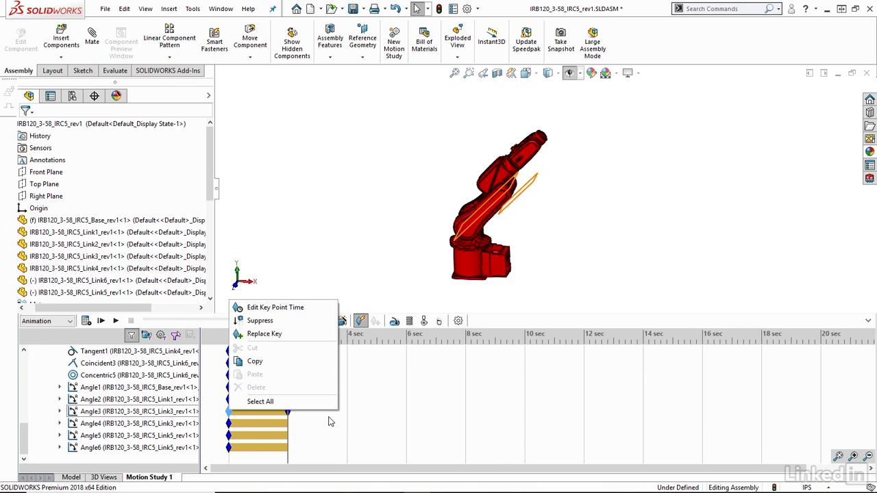
left_click(329, 422)
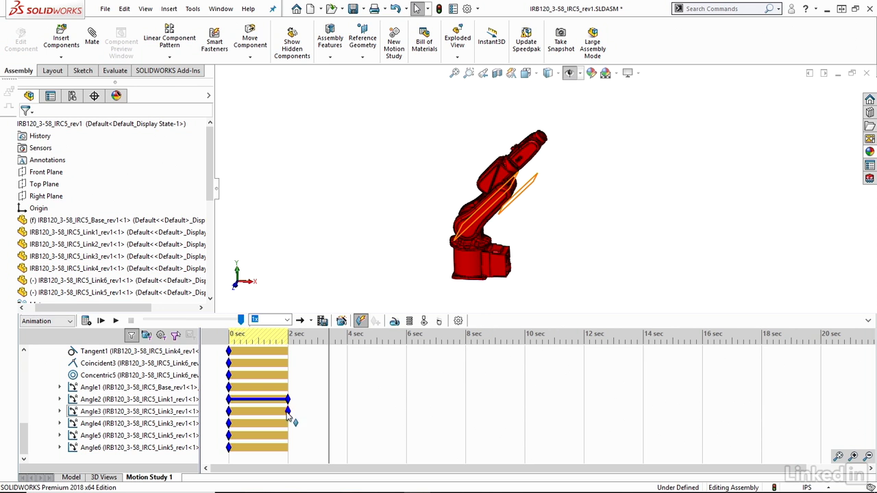
left_click(288, 420)
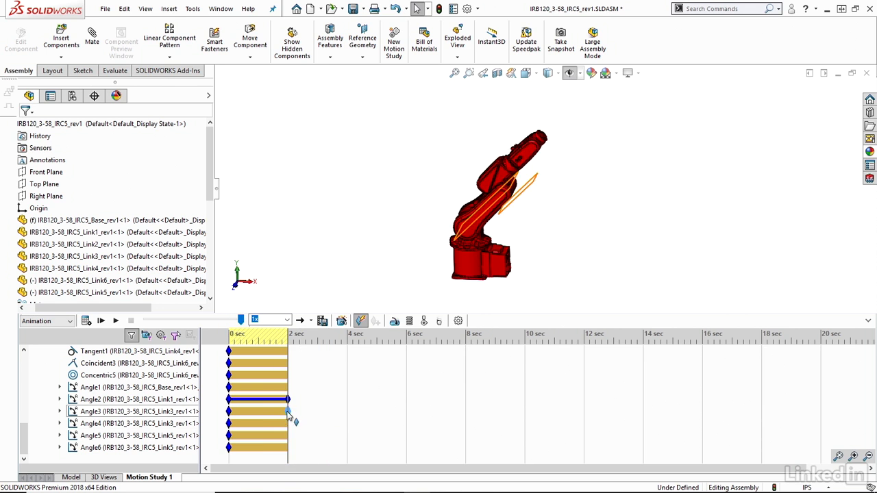
Step: Set the Angle3 mate to 45 degrees at the 4-second mark and recalculate the motion study
left_click_drag(288, 459, 347, 462)
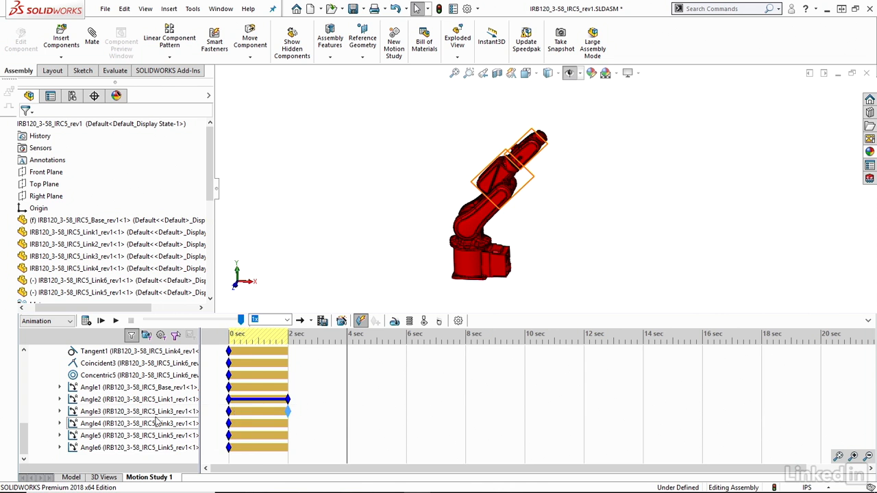
right_click(135, 412)
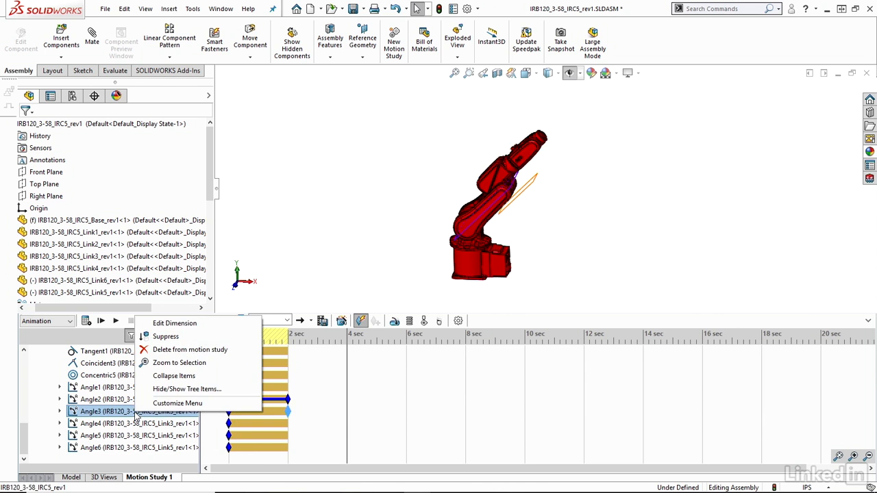
left_click(171, 325)
type("45")
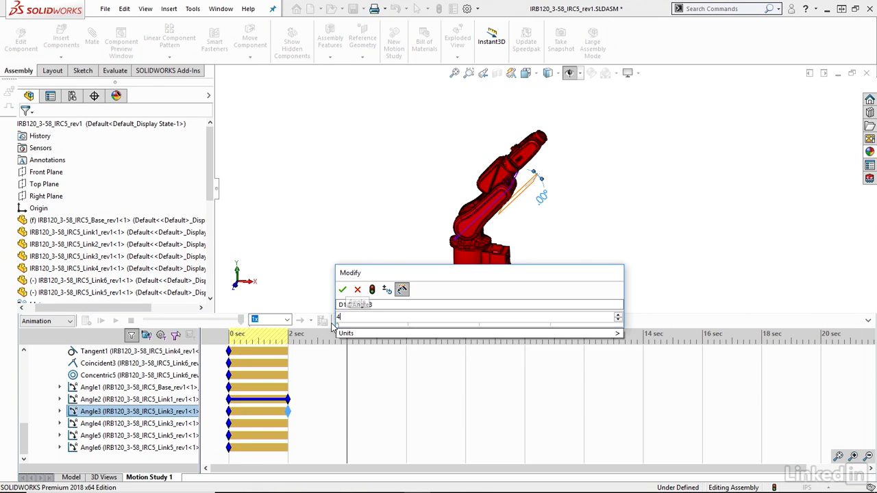
left_click(342, 289)
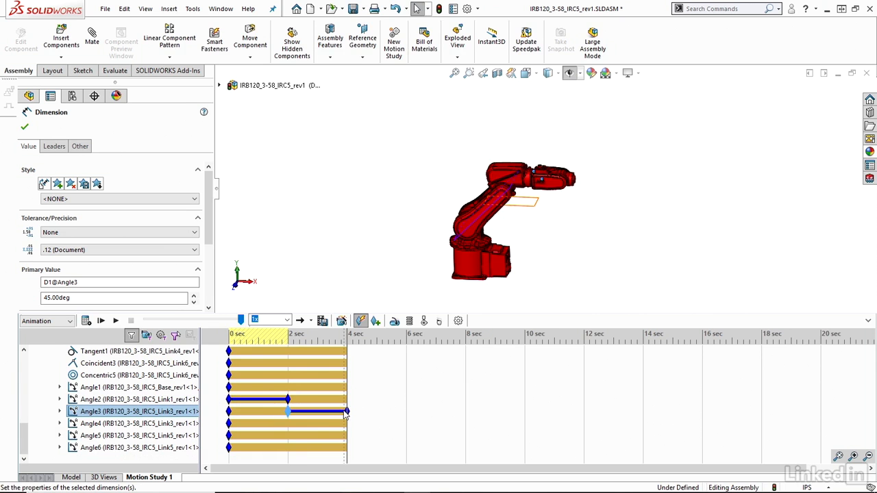
left_click(86, 320)
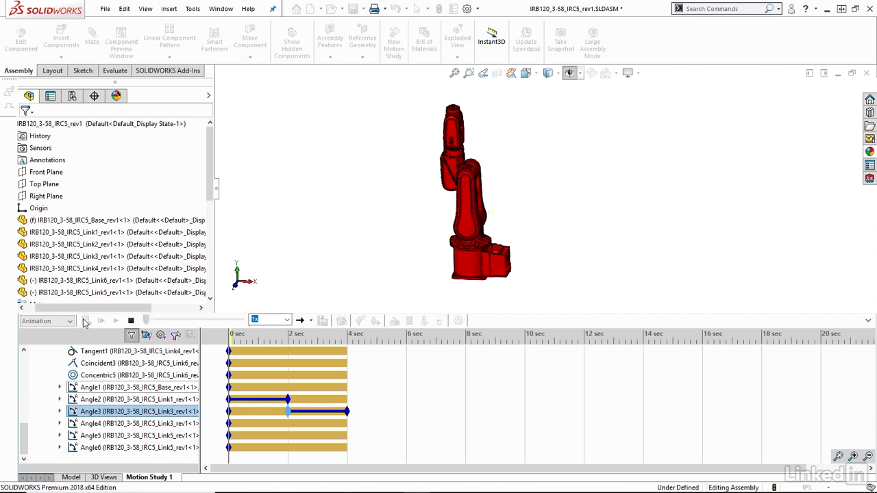